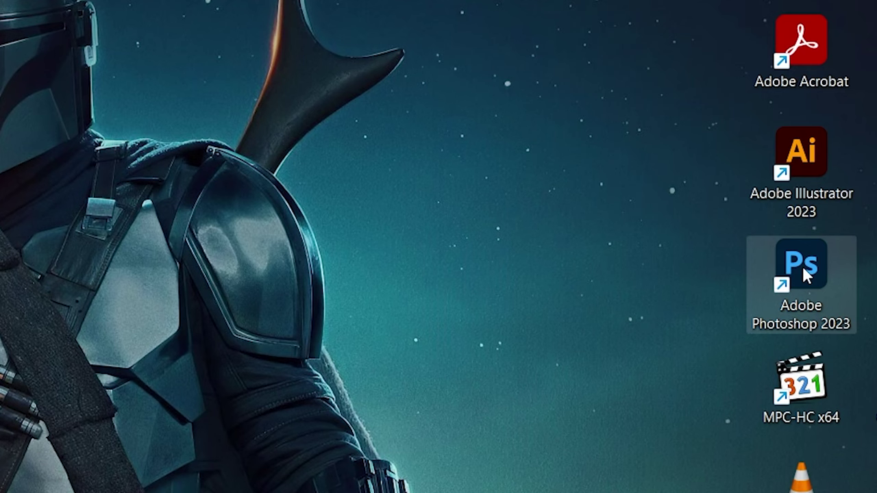
Launch Adobe Photoshop 2023 from its desktop shortcut and wait for the Home screen
double_click(802, 270)
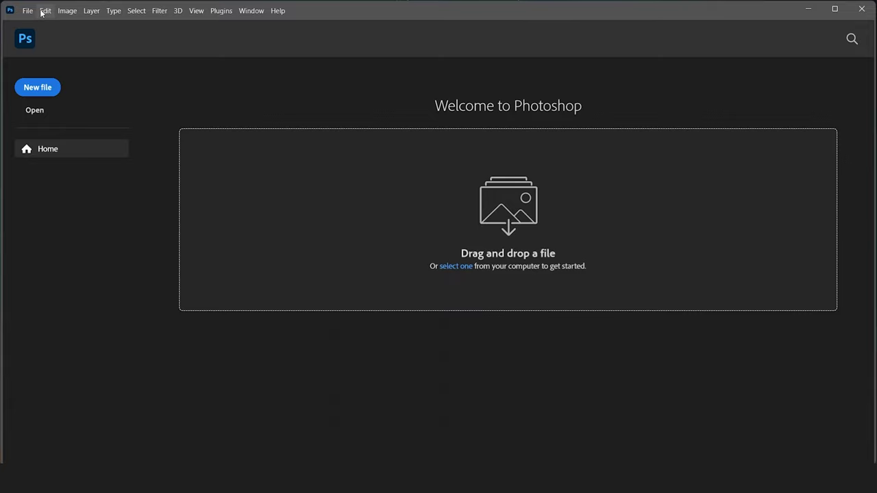
Open Edit > Preferences > General, reposition the dialog, and toggle Auto show the Home Screen
click(43, 11)
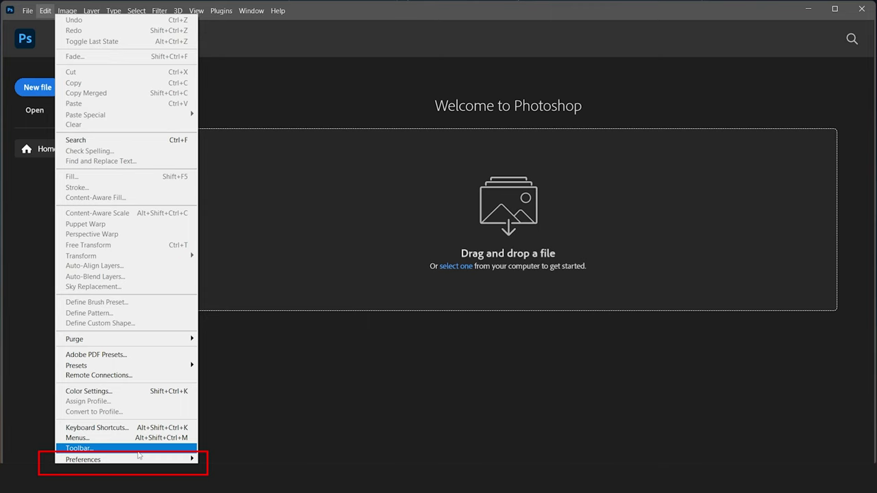
mouse_move(102, 473)
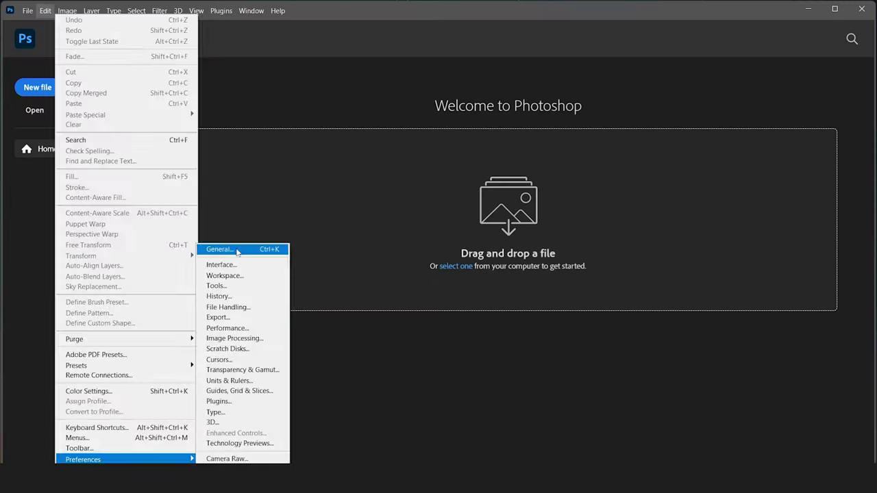
click(235, 249)
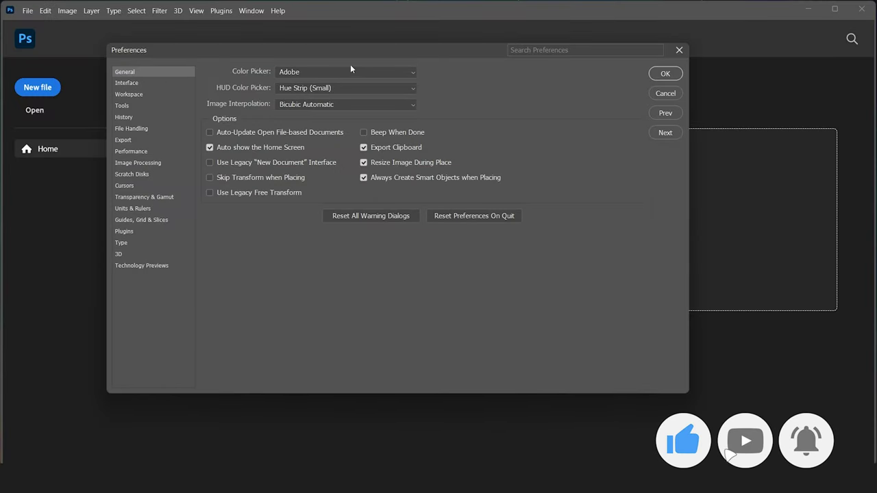
drag(349, 51, 397, 65)
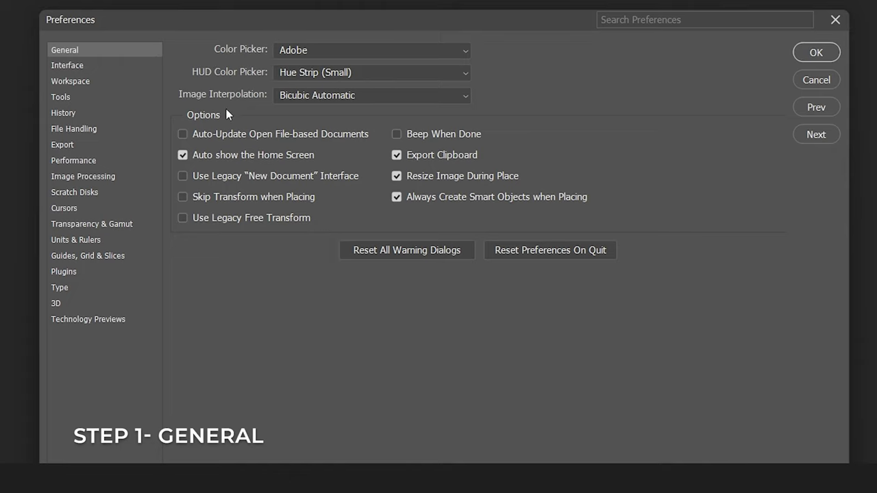
click(183, 156)
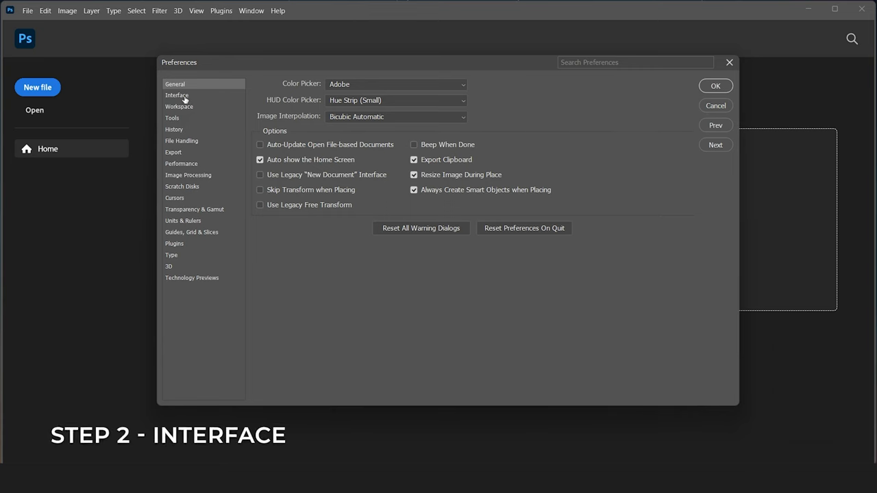
Set the Standard, Full Screen with Menus, Full Screen and Artboards borders to None
click(177, 95)
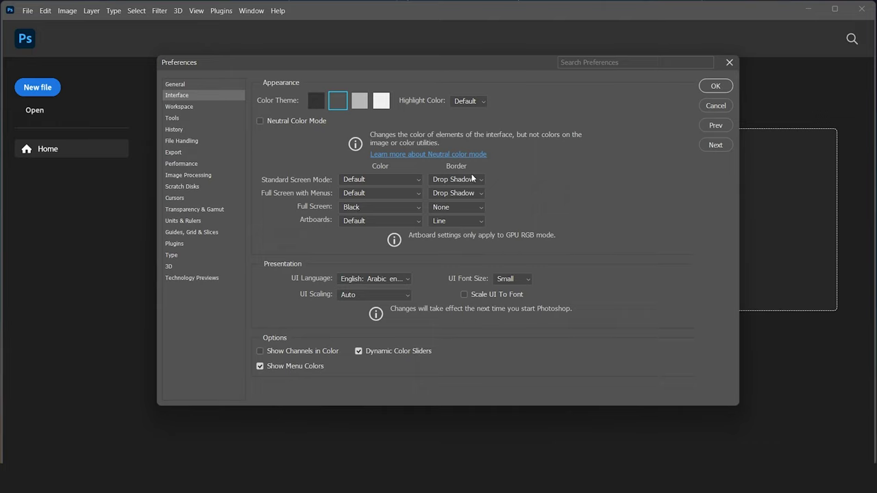
click(450, 179)
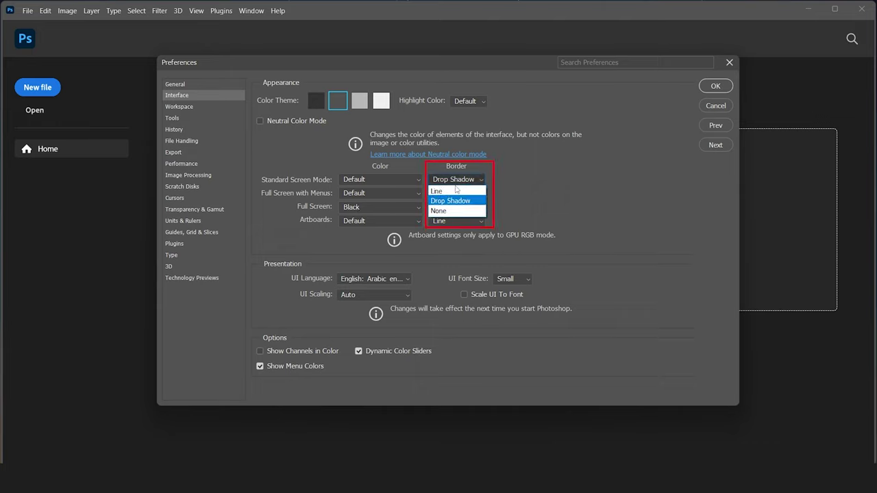
click(444, 212)
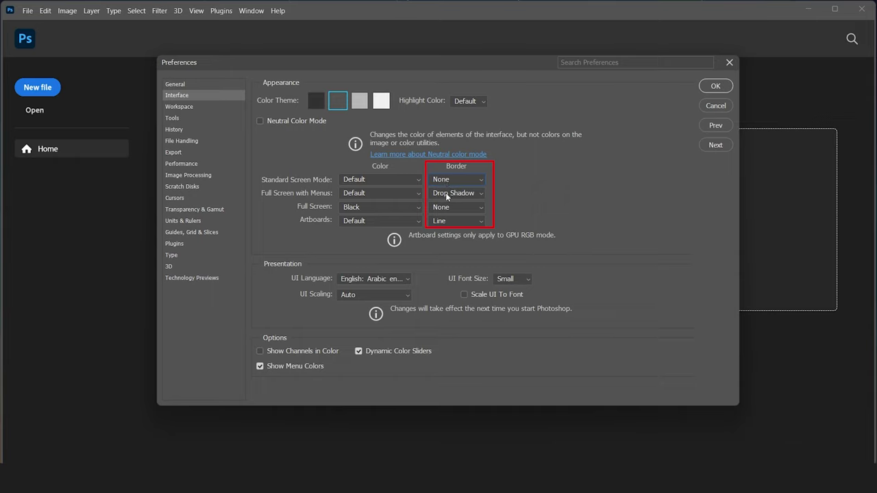
click(449, 193)
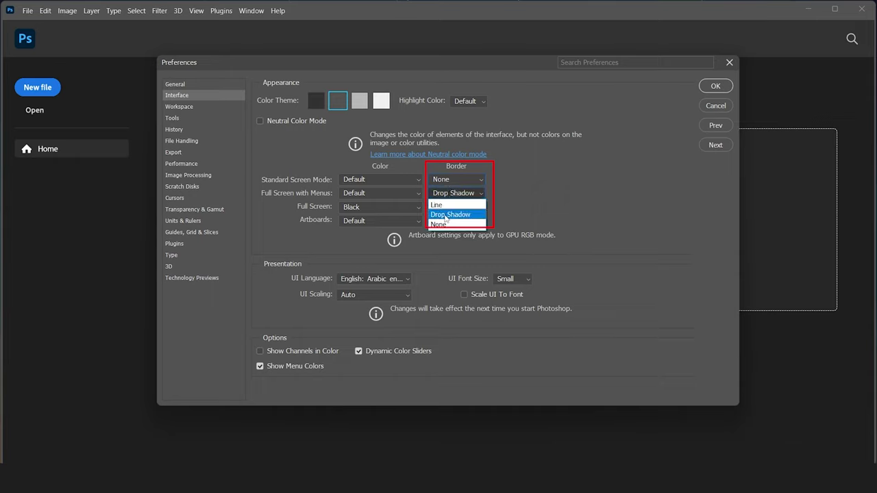
click(442, 224)
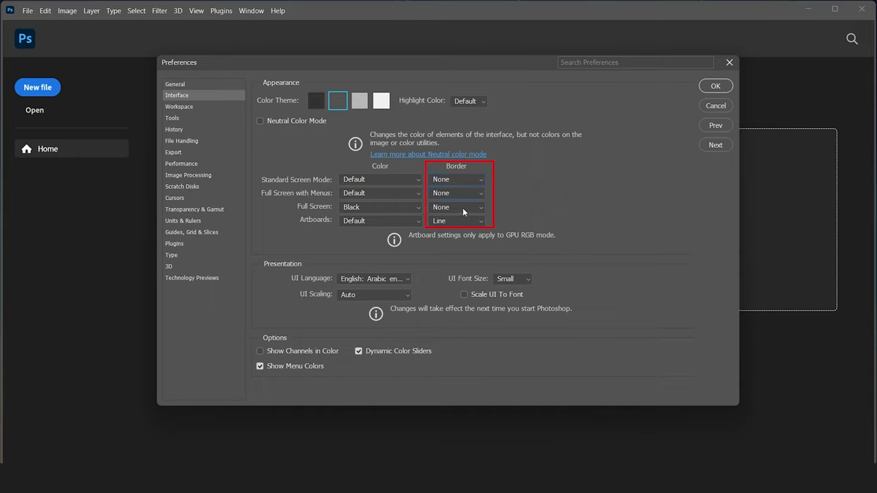
click(463, 208)
click(461, 224)
click(461, 220)
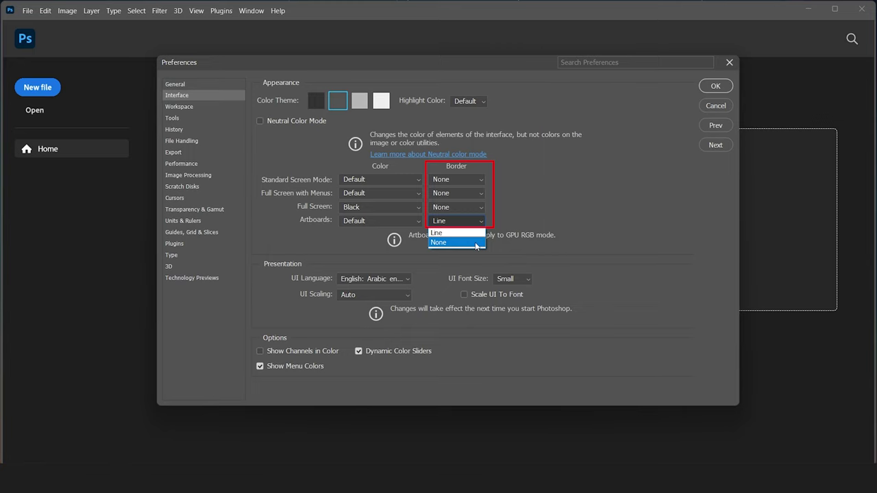
click(475, 244)
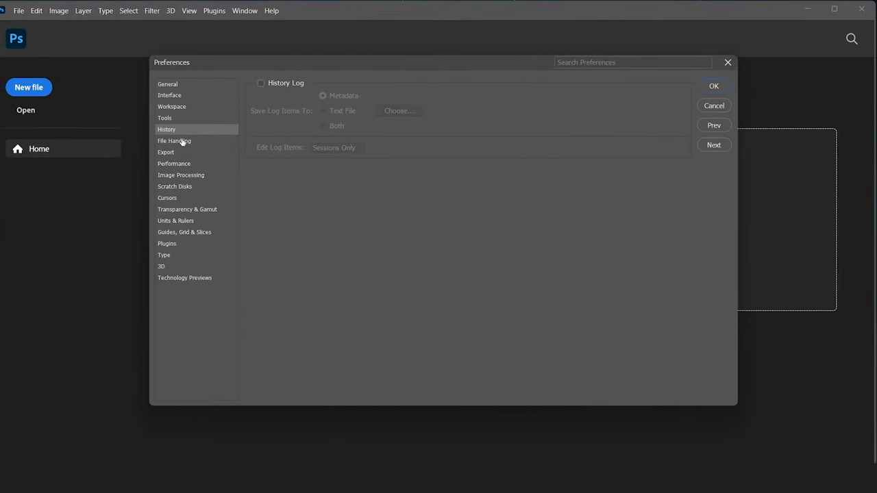
In File Handling, auto-save recovery information every 5 Minutes and list 10 recent files
click(187, 141)
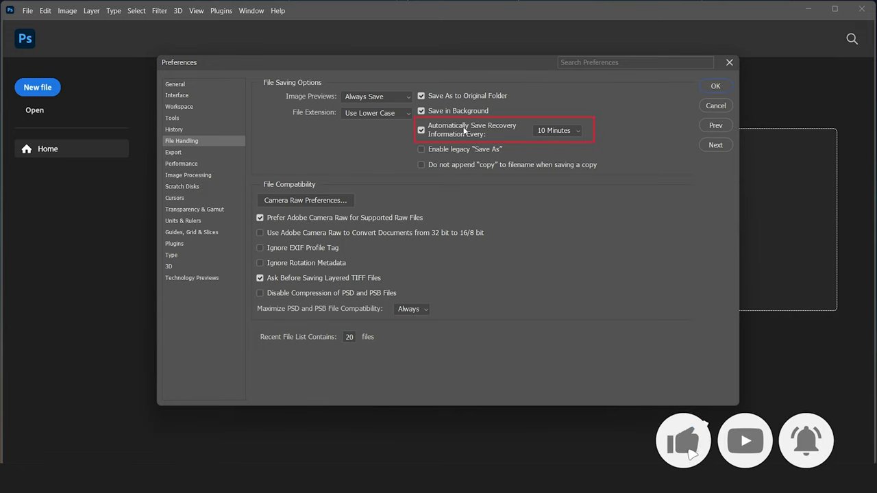
click(556, 132)
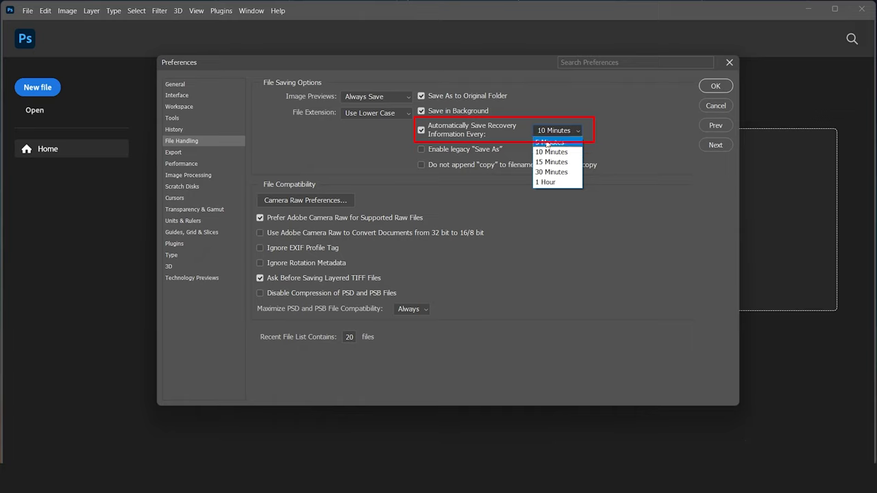
click(548, 143)
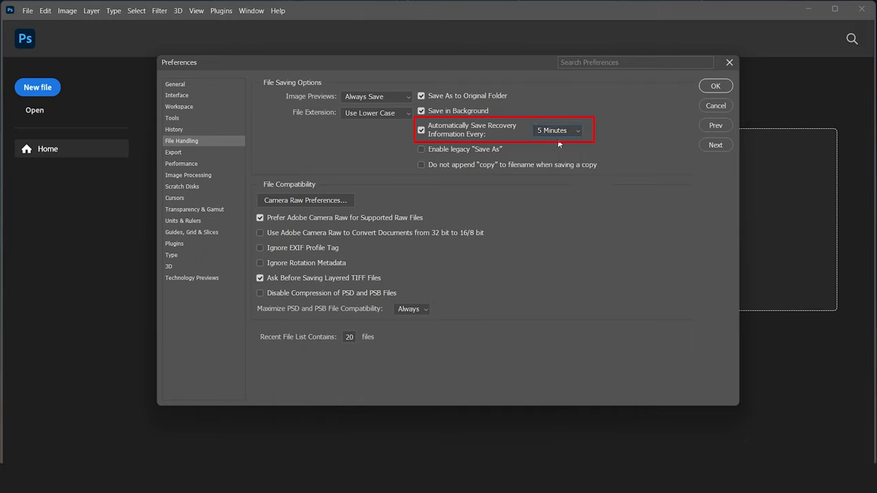
double_click(351, 338)
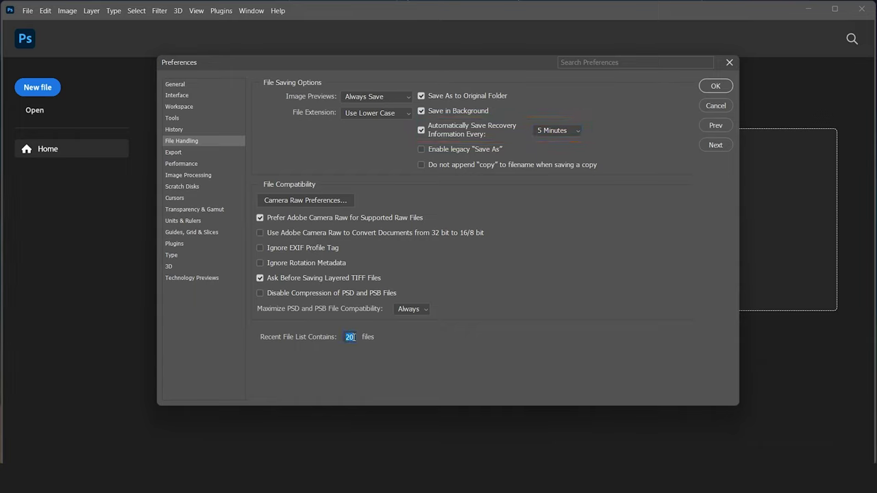
text(1)
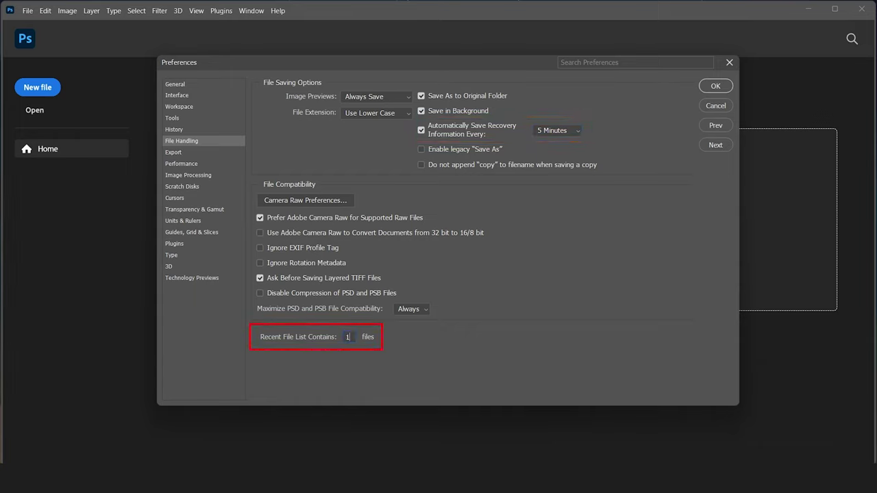
key(ctrl+a)
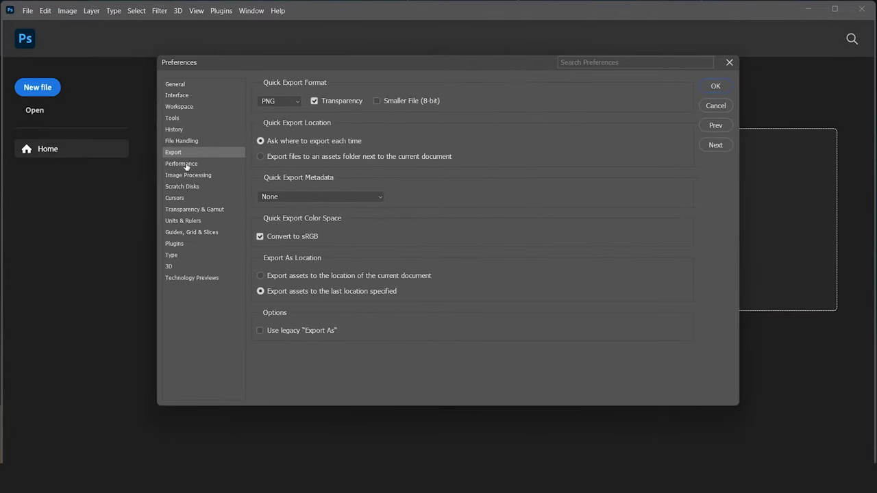
On the Performance page, raise Let Photoshop Use to 9592 MB (80%)
click(184, 165)
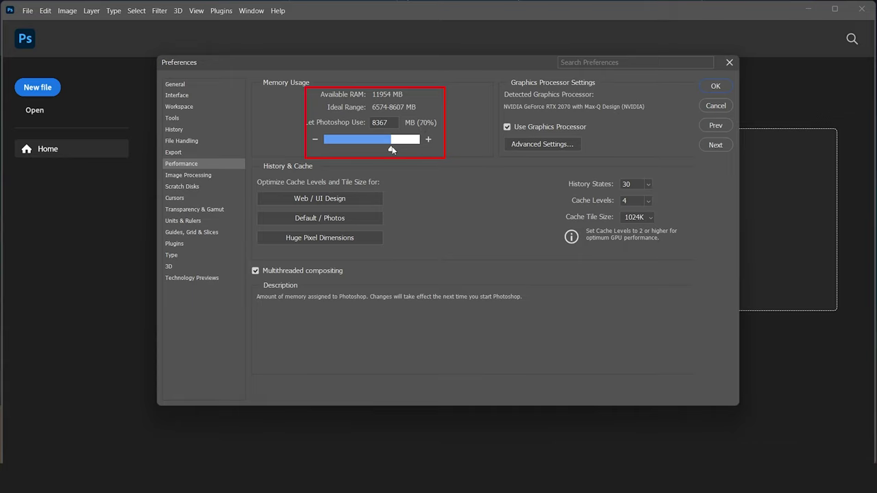
drag(392, 151, 402, 153)
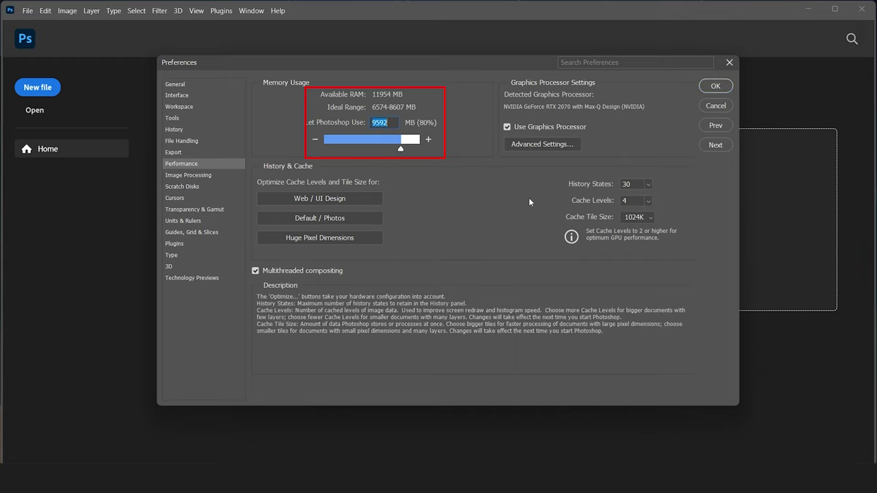
mouse_move(545, 126)
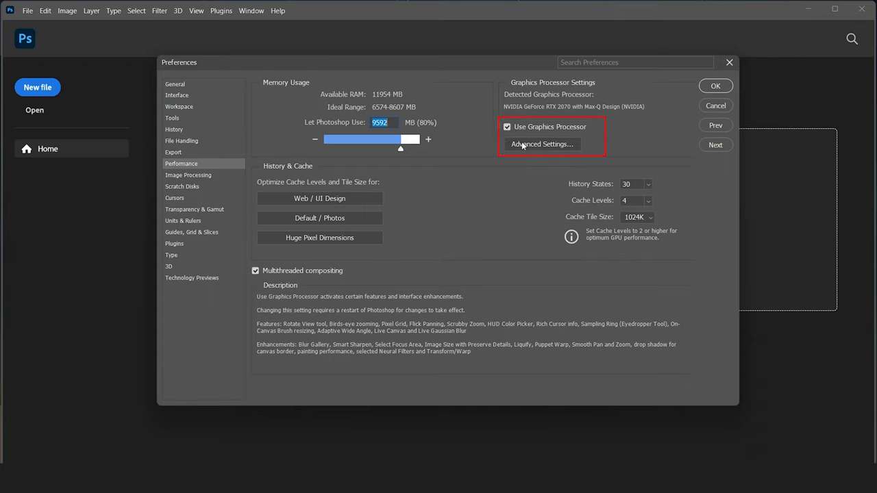
Uncheck Use OpenCL in Advanced Graphics Processor Settings and confirm with OK
click(522, 146)
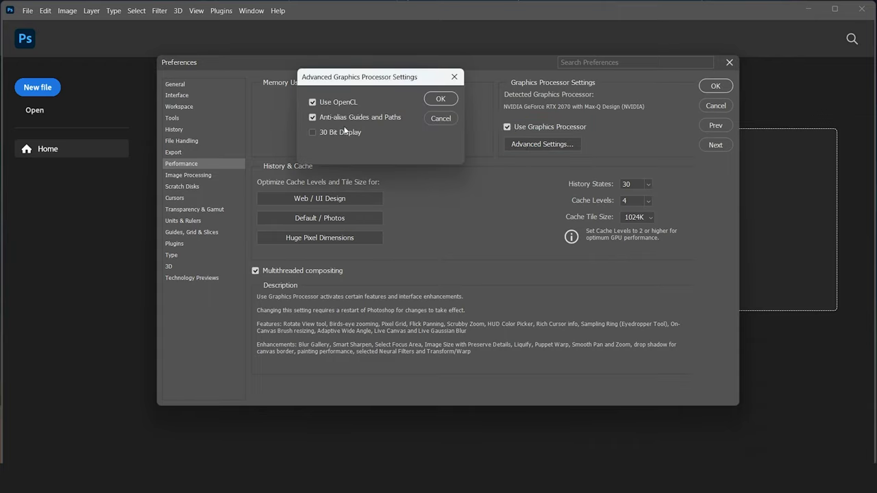
click(313, 103)
click(432, 101)
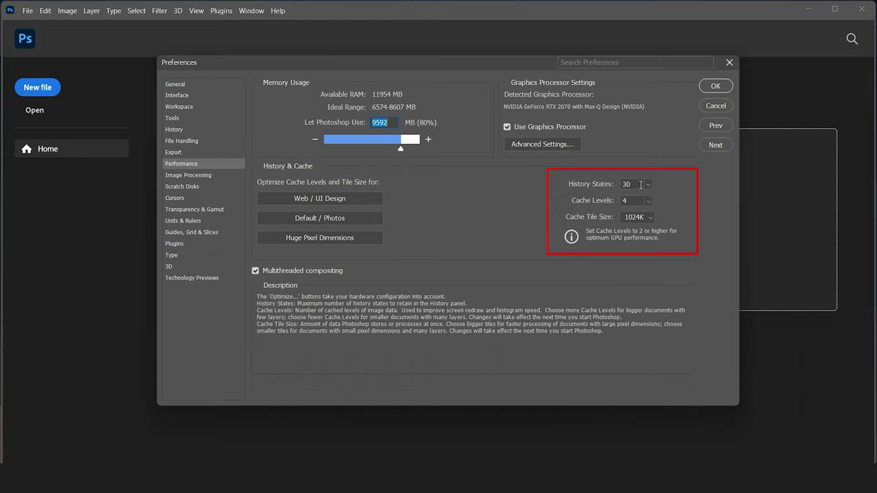
Set History States to 15 and Cache Tile Size to 1028K
click(611, 184)
text(15)
click(676, 185)
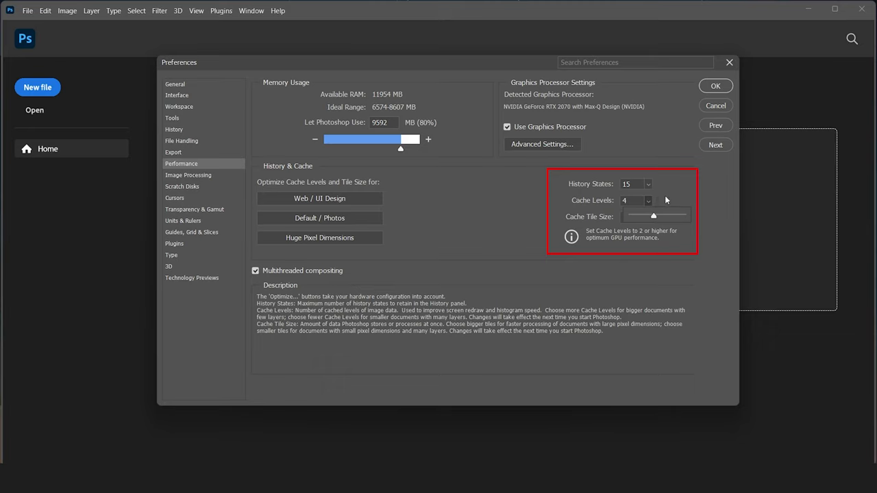
key(Tab)
click(652, 219)
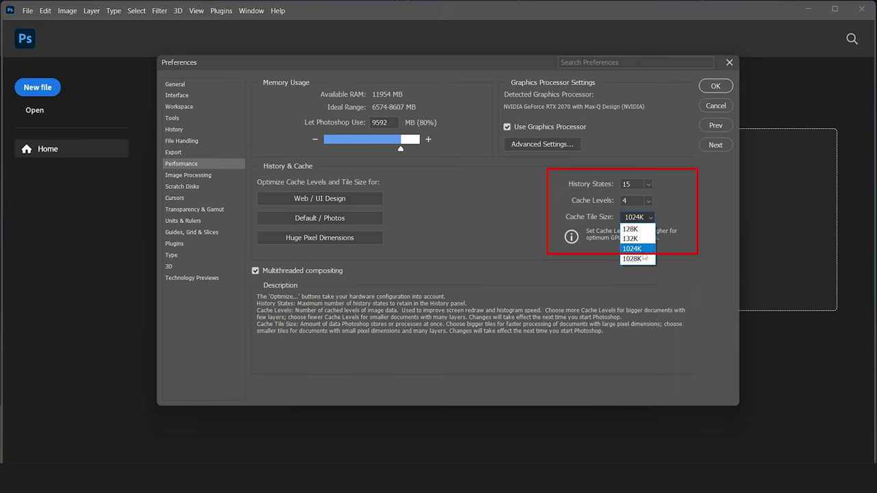
click(638, 259)
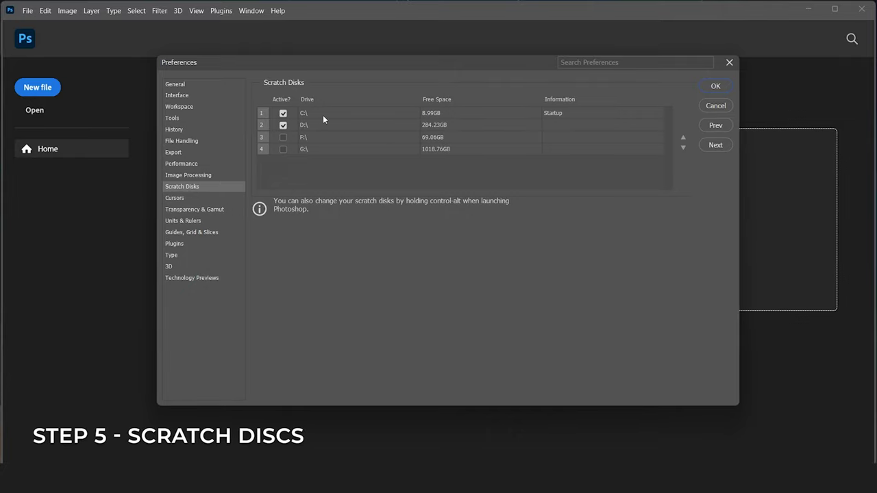
Activate drives F:\ and G:\ so all four drives serve as scratch disks
click(283, 138)
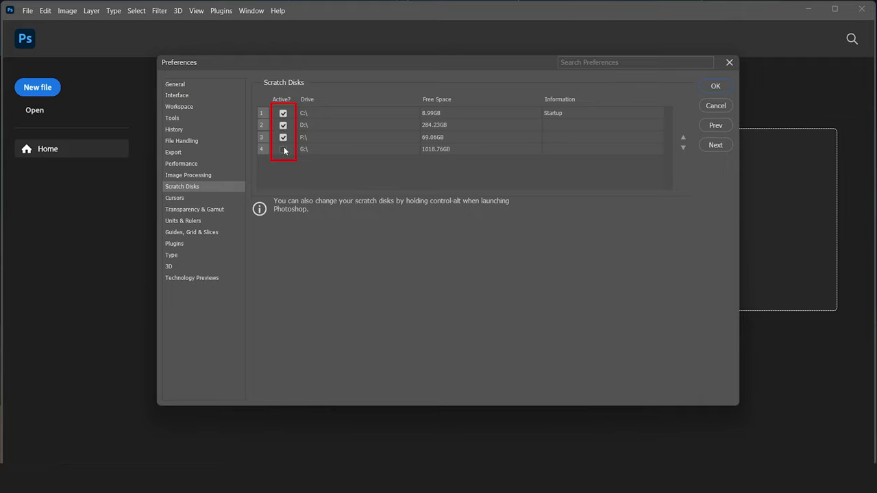
click(284, 148)
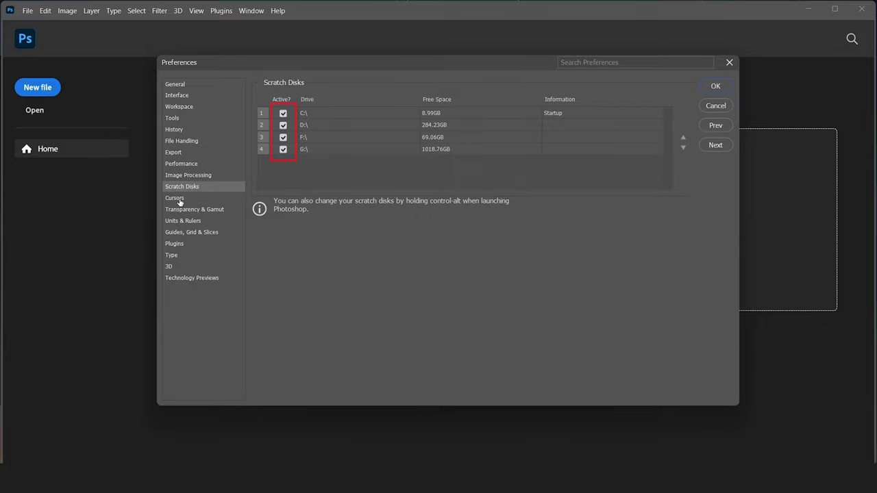
click(178, 244)
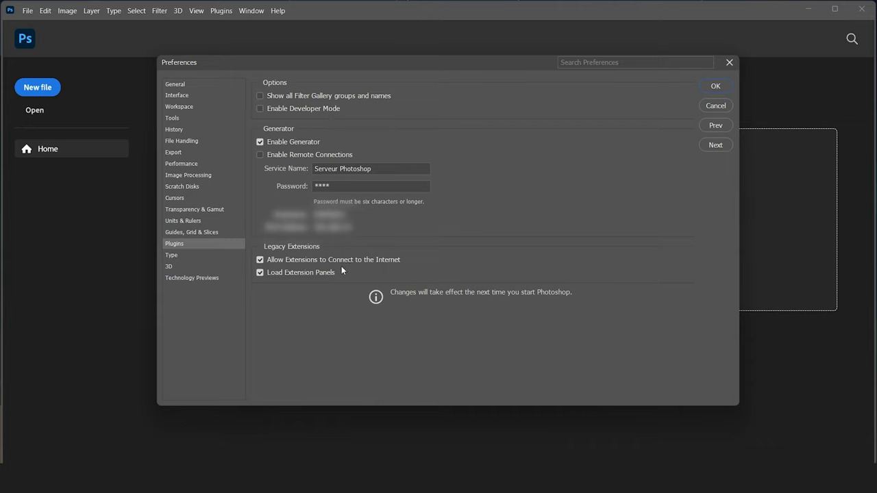
Uncheck Allow Extensions to Connect to the Internet and Load Extension Panels, then apply with OK
click(261, 260)
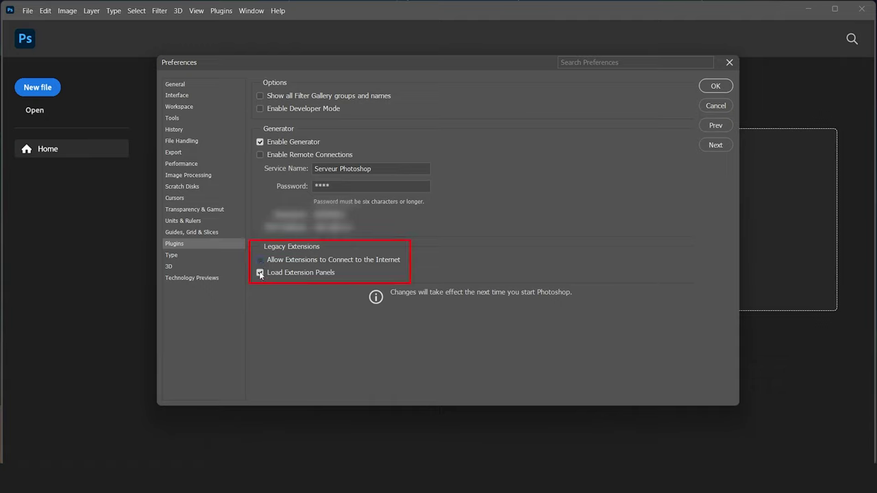
click(260, 272)
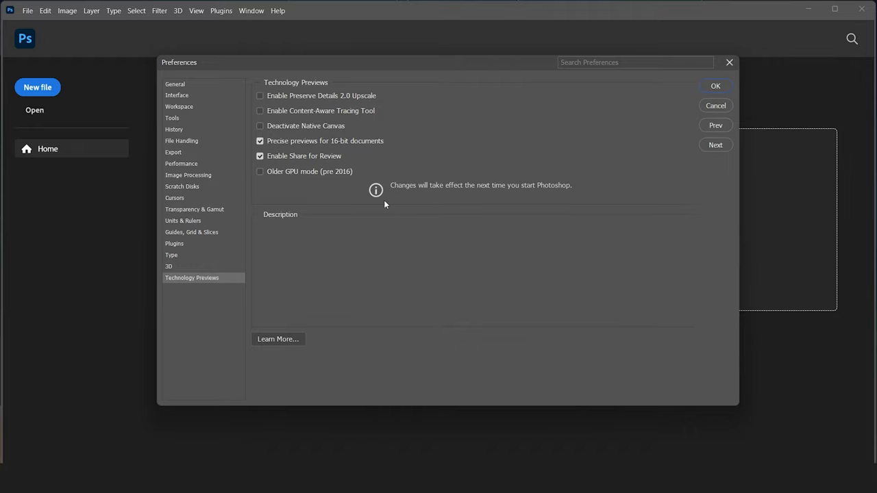
click(713, 87)
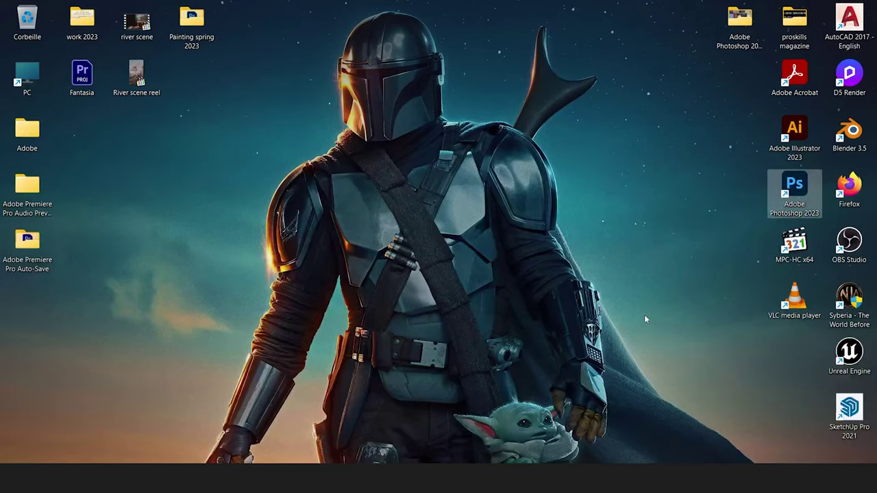
Relaunch Photoshop 2023 from the desktop shortcut and open the File menu
double_click(795, 183)
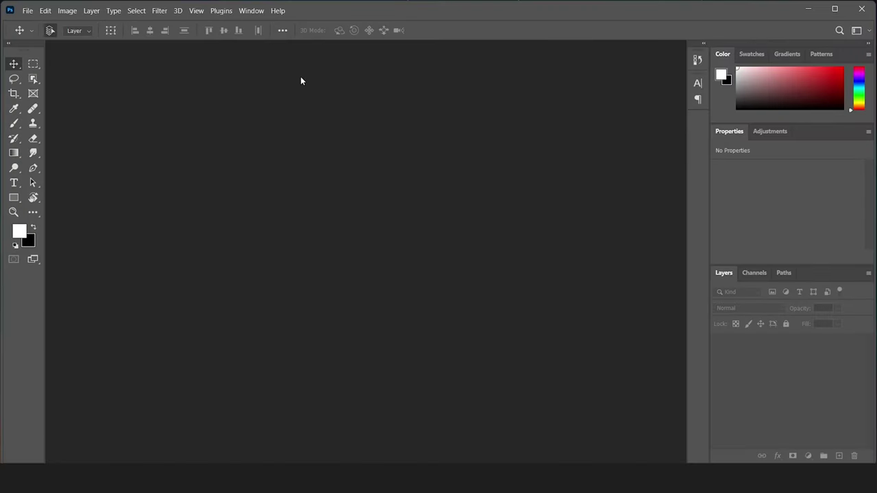
click(26, 11)
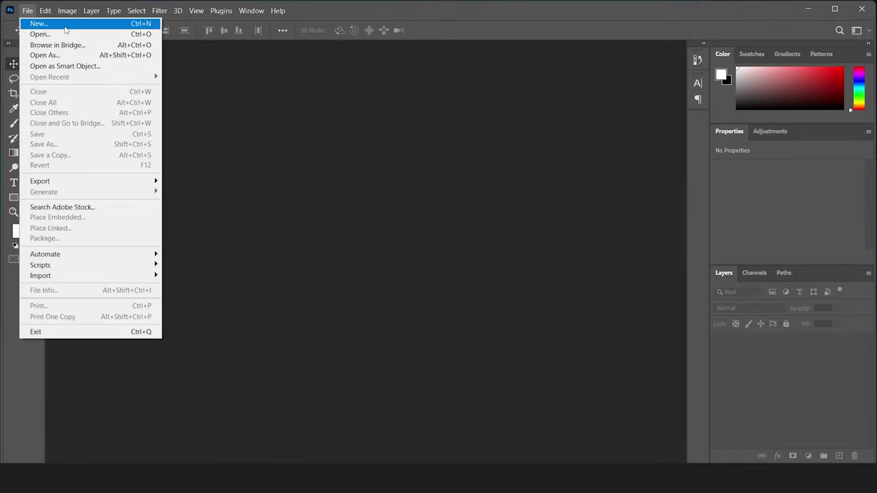